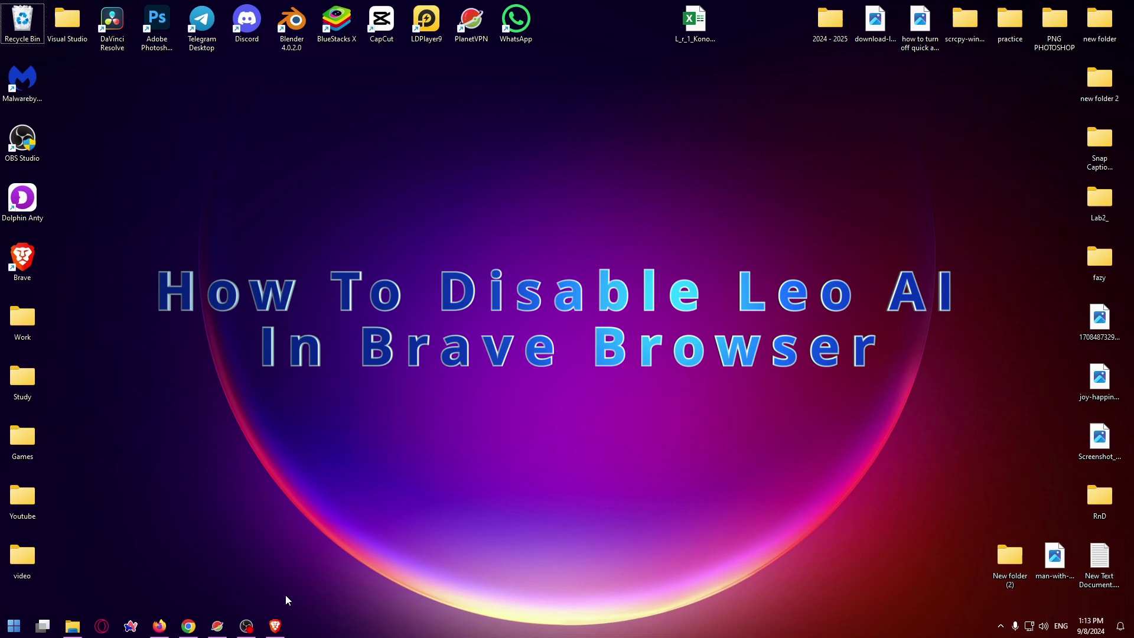
Step: Launch Brave from the taskbar and open the Leo AI assistant sidebar
{"action": "left_click", "coordinate": [274, 627]}
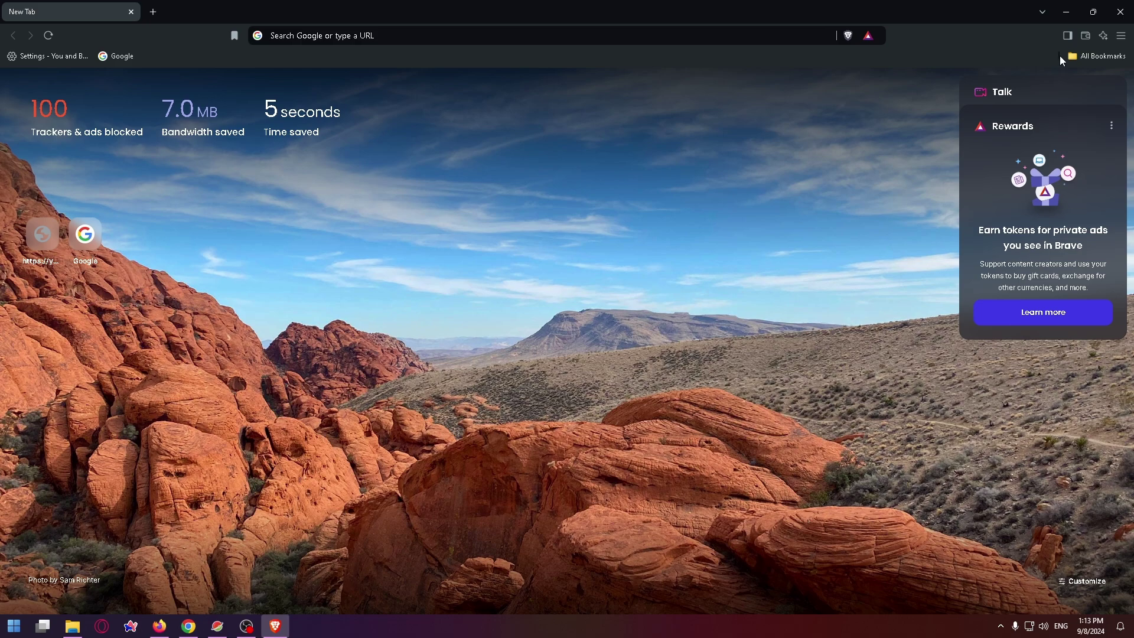
{"action": "left_click", "coordinate": [1102, 36]}
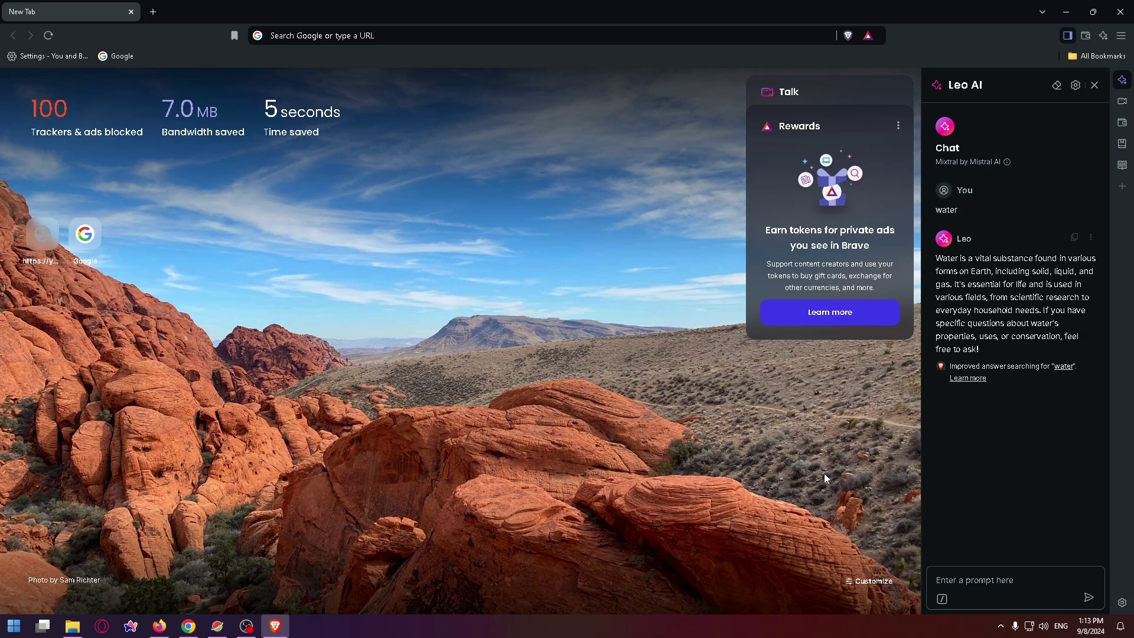
Step: Go to Brave Settings through the main menu
{"action": "left_click", "coordinate": [1121, 39]}
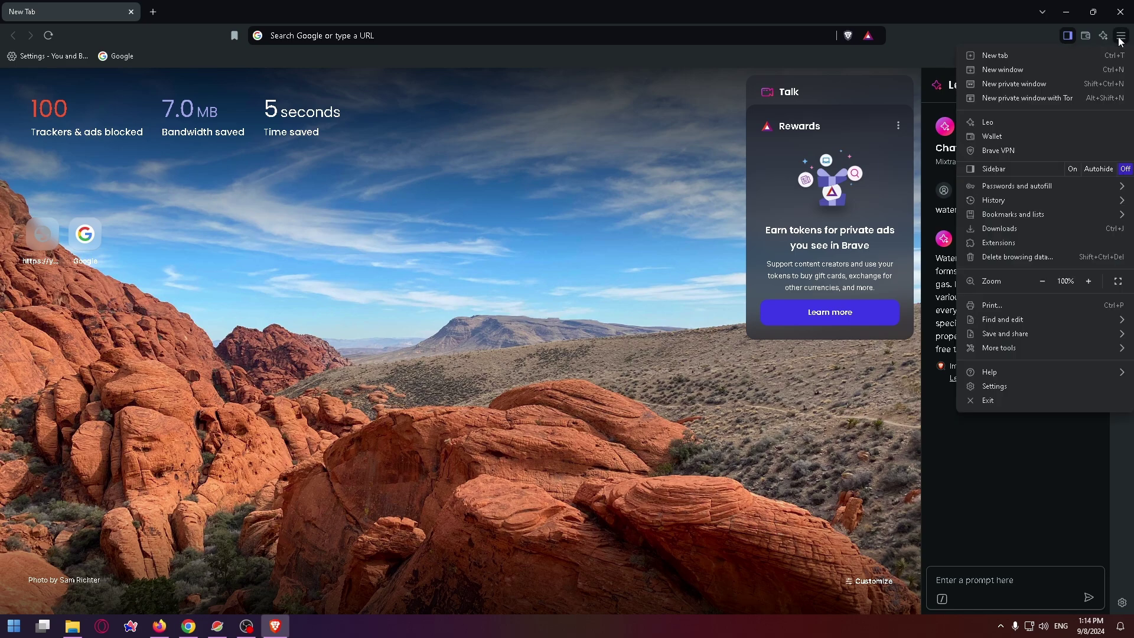
{"action": "left_click", "coordinate": [1005, 387]}
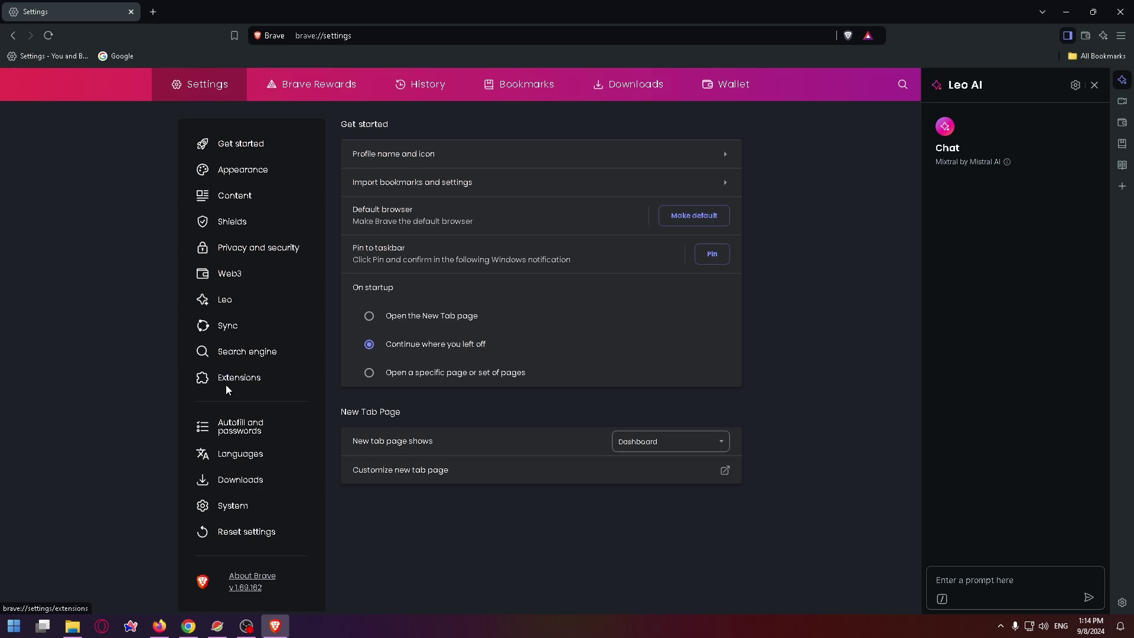
Step: On the Leo settings page, turn off the sidebar icon and the website context-menu entry
{"action": "left_click", "coordinate": [225, 302]}
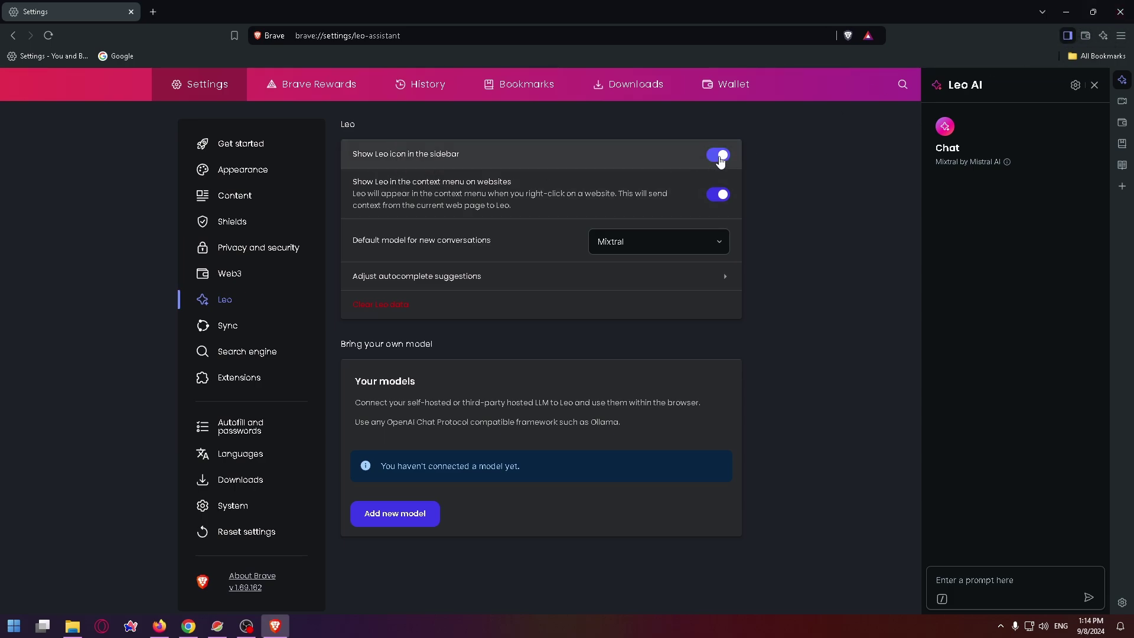
{"action": "left_click", "coordinate": [719, 155]}
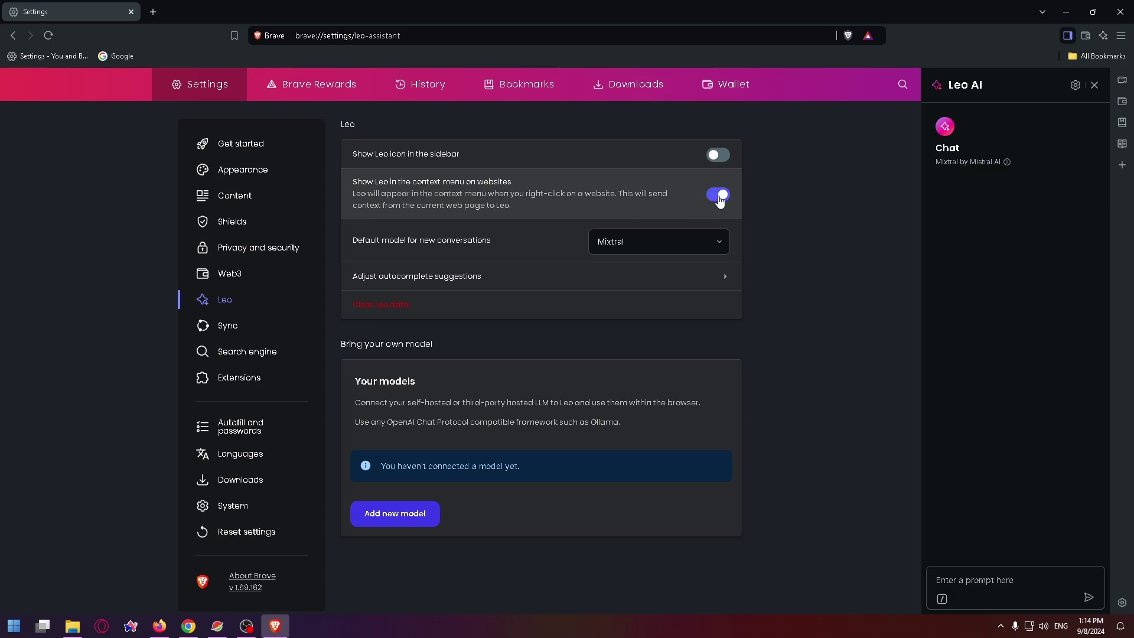
{"action": "left_click", "coordinate": [718, 195]}
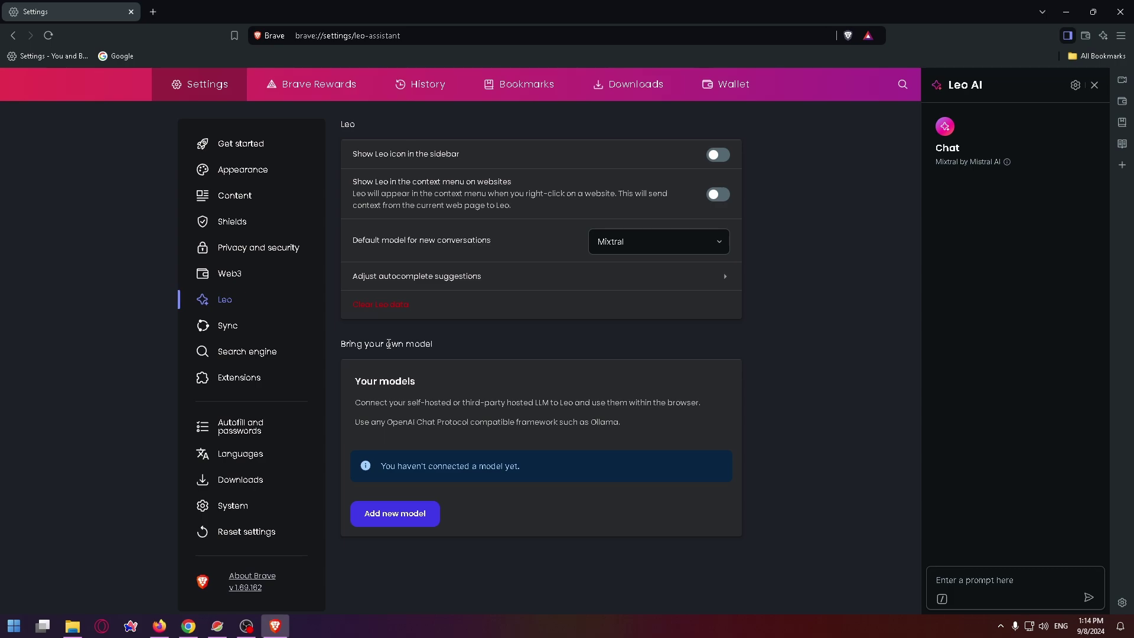
Step: Clear Leo's stored chat data and hide the Leo side panel
{"action": "left_click", "coordinate": [380, 304]}
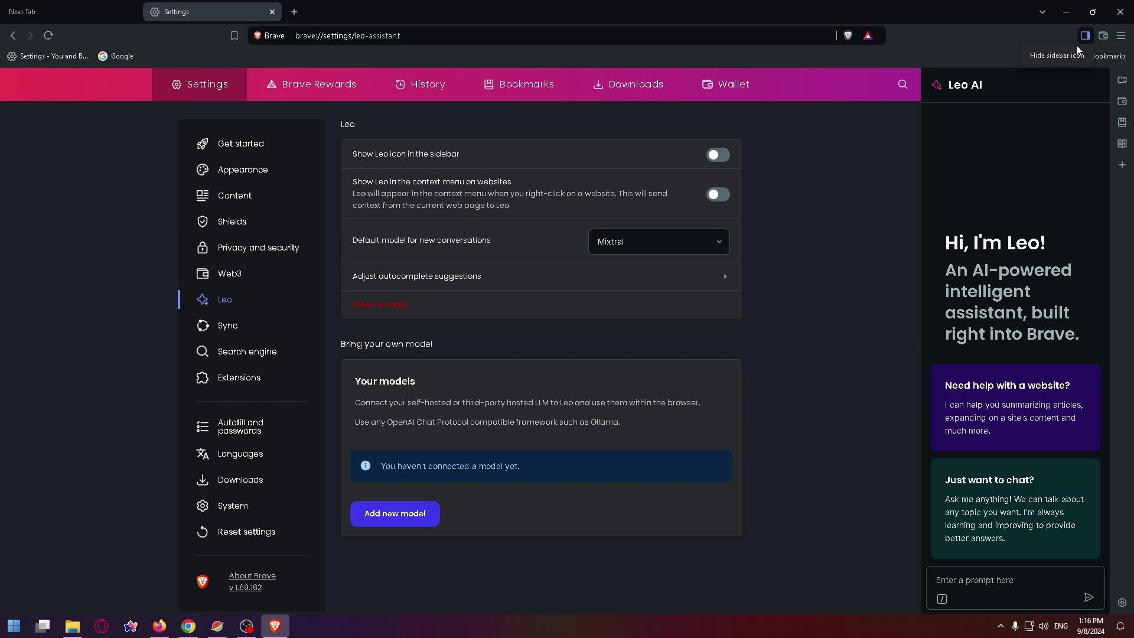
{"action": "left_click", "coordinate": [1089, 35]}
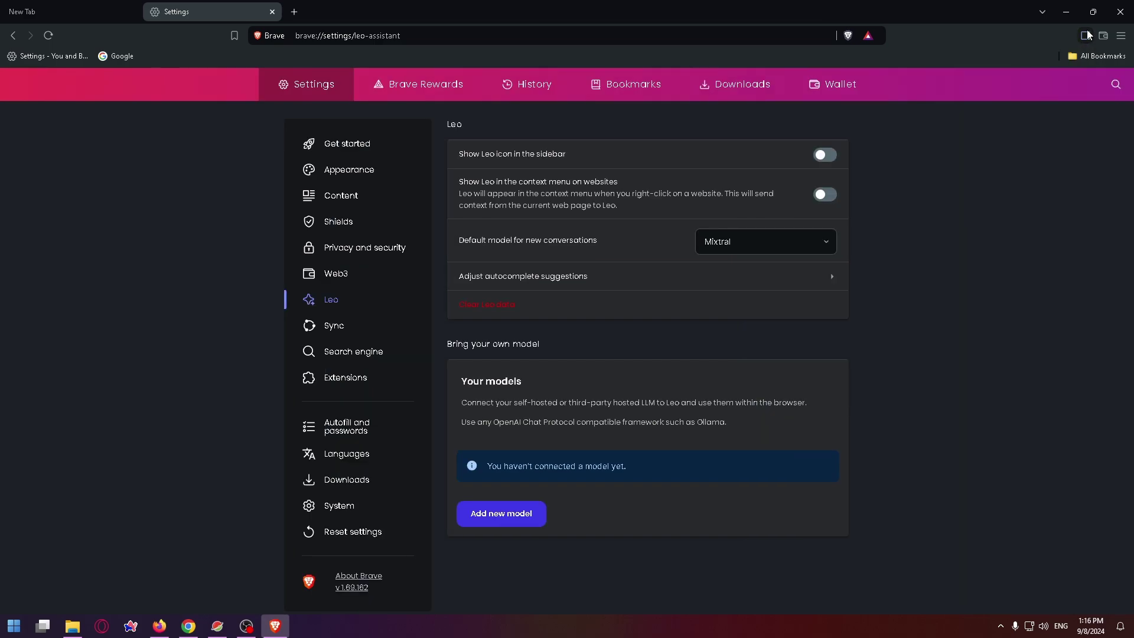